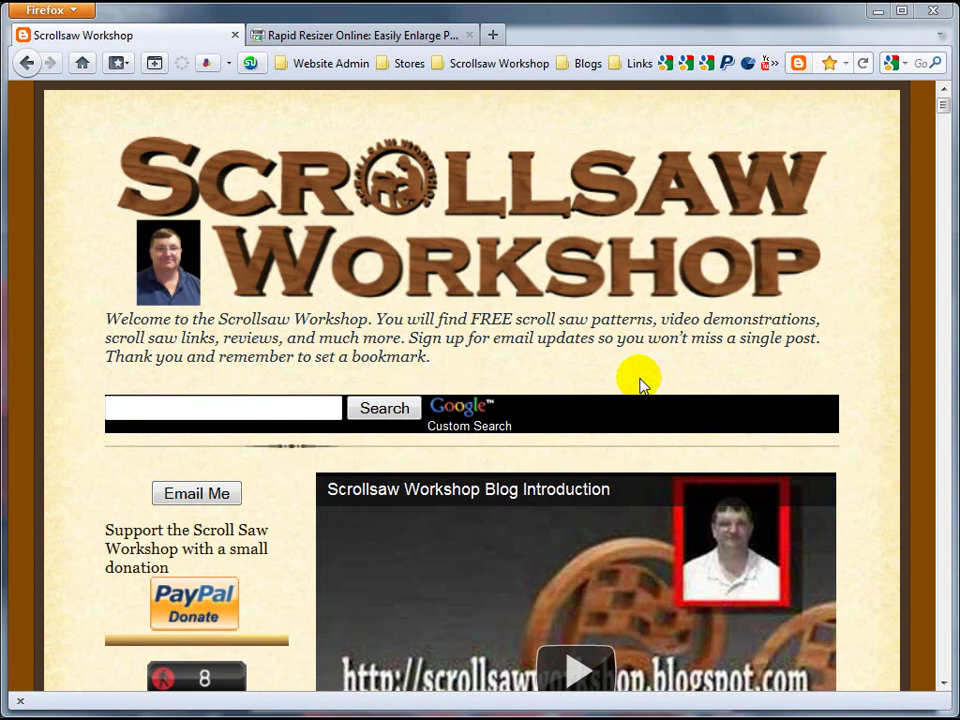
- Switch to the Rapid Resizer Online tab, review the subscription section, and return to the top
left_click(369, 34)
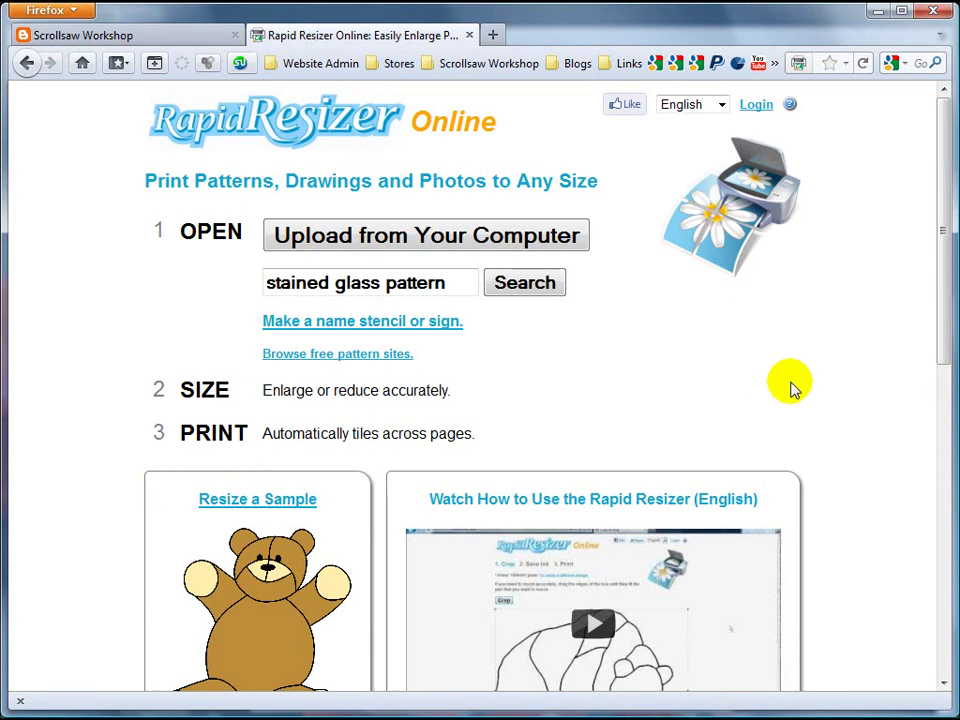
scroll(842, 416, "down", 10)
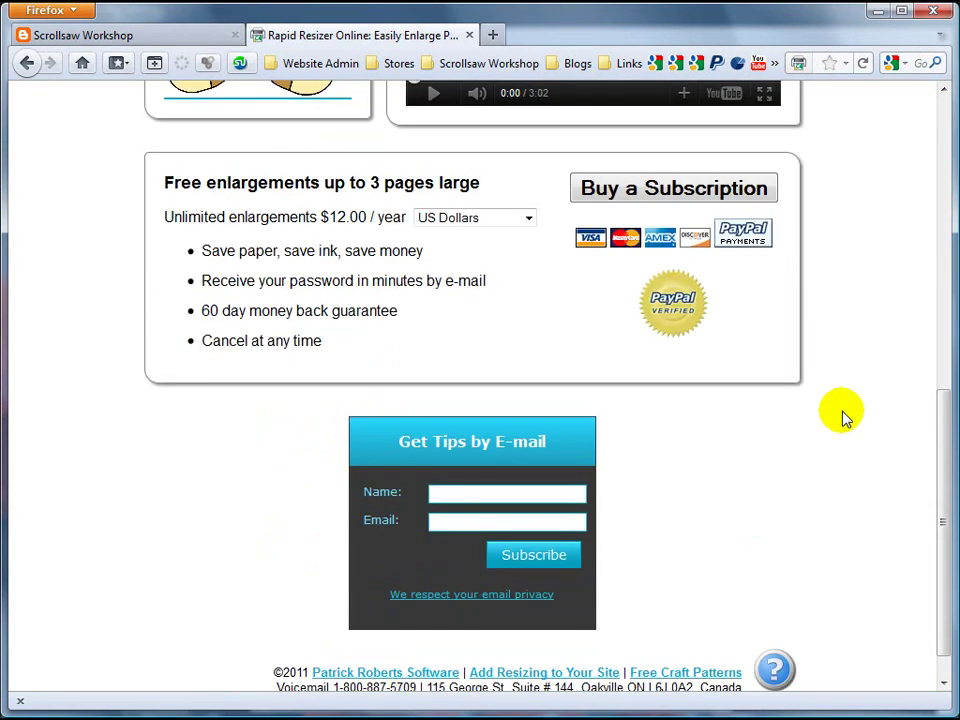
scroll(838, 416, "down", 1)
scroll(838, 420, "up", 2)
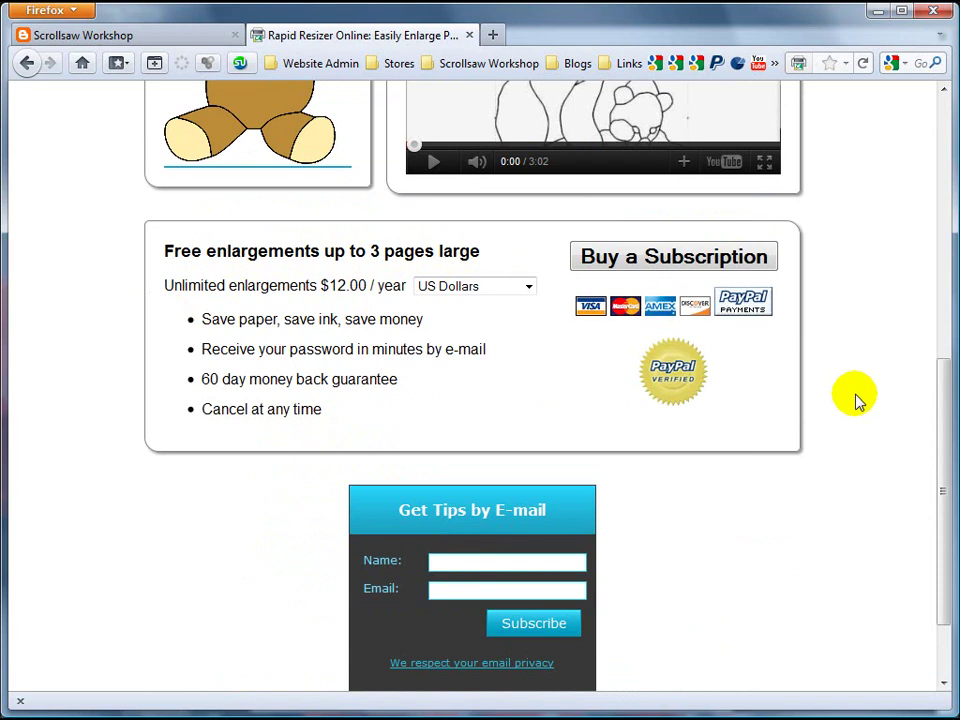
scroll(846, 471, "up", 6)
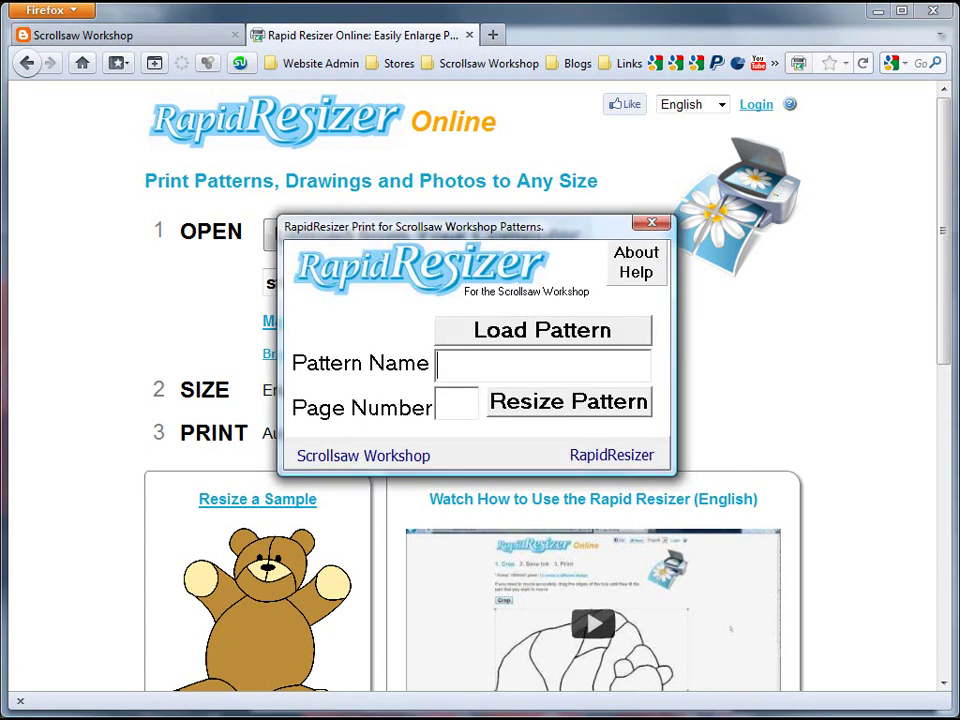
- Reposition the RapidResizer Print helper and browse for a pattern in the pdf files folder
left_click_drag(578, 237, 684, 290)
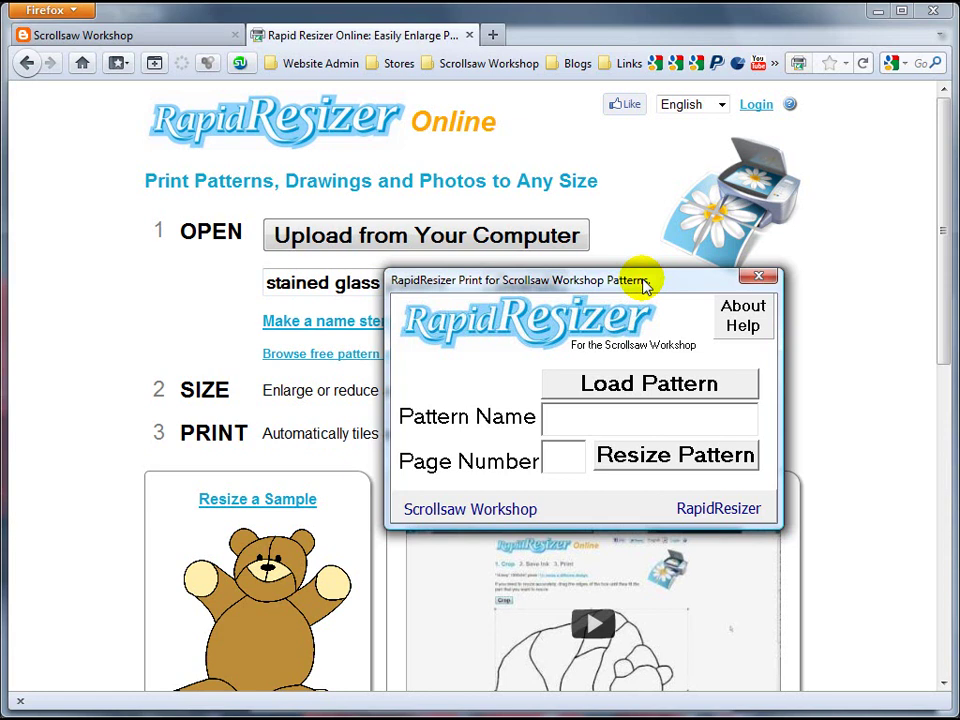
left_click_drag(645, 285, 598, 201)
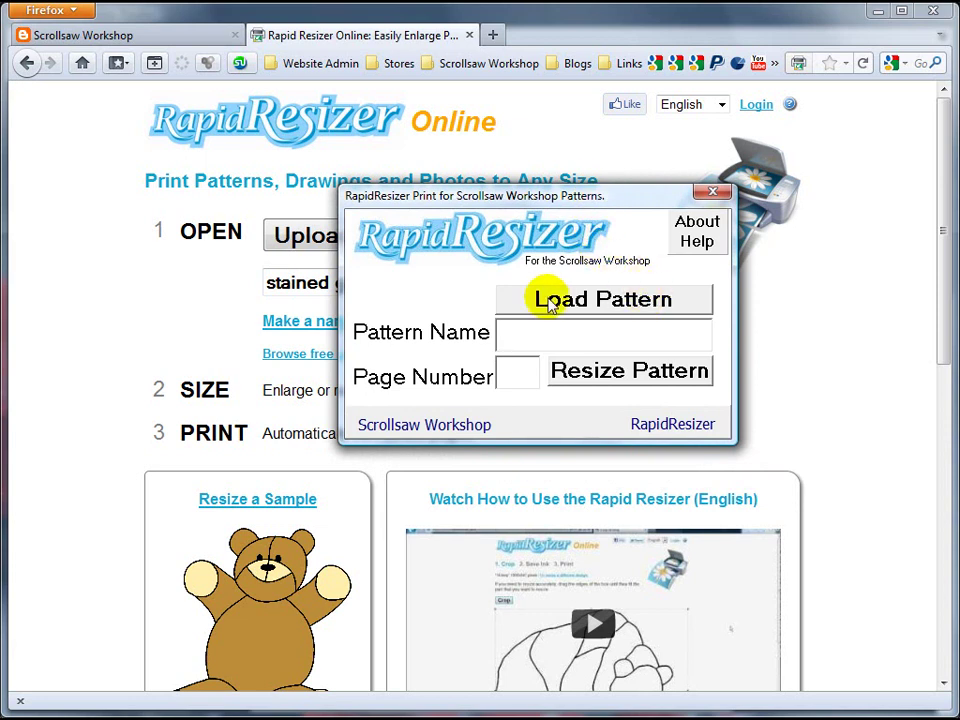
left_click(620, 312)
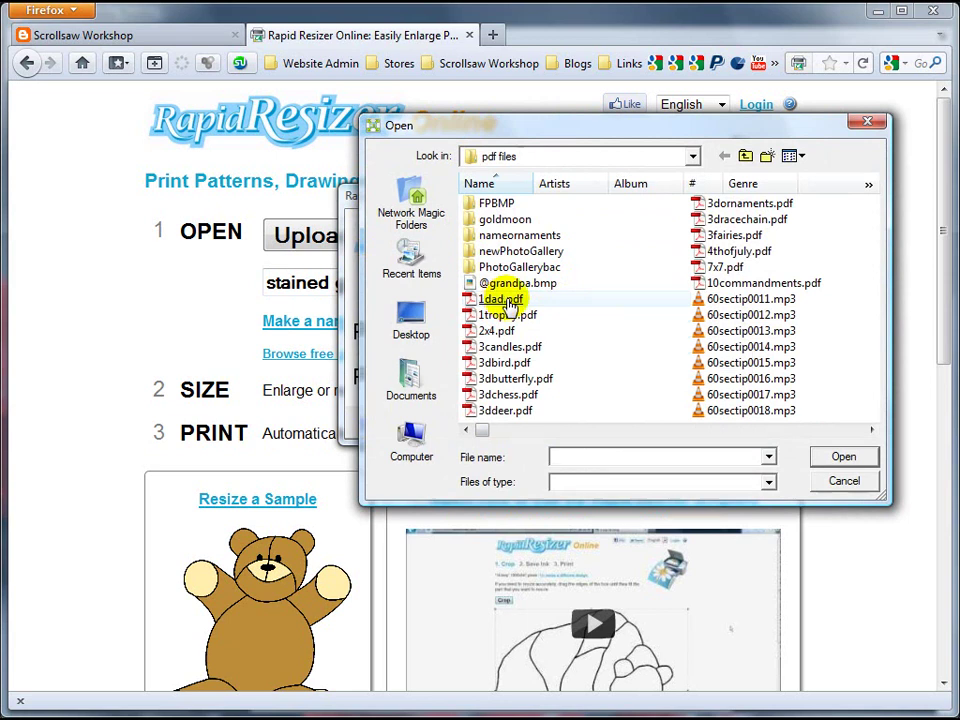
- Load 1dad.pdf as the pattern and page down to the #1 DAD outline on page 3
double_click(501, 300)
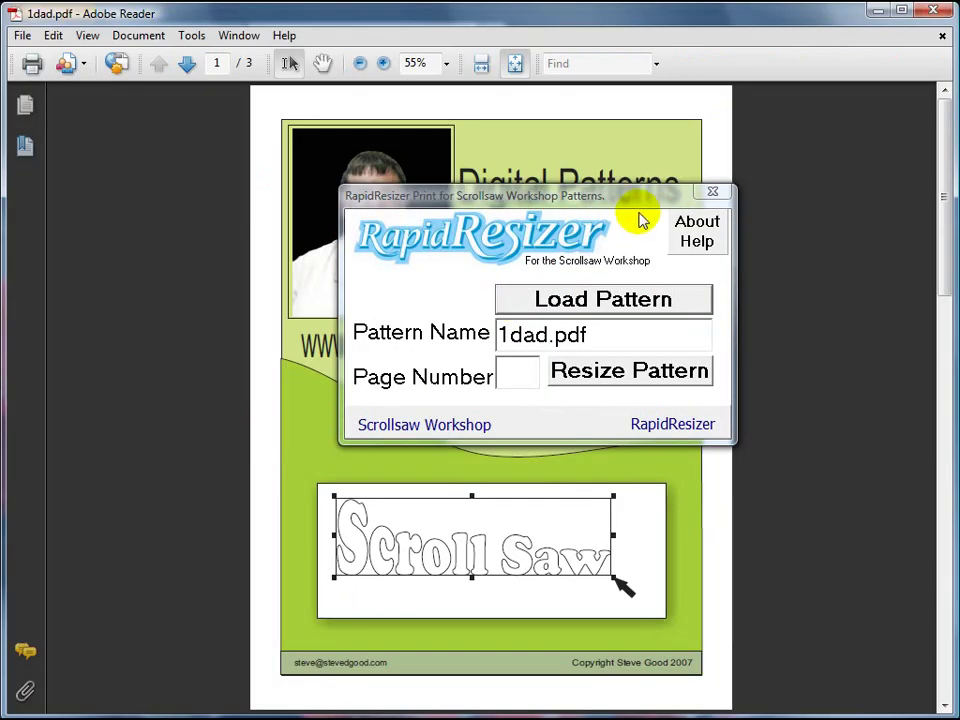
left_click_drag(637, 199, 174, 194)
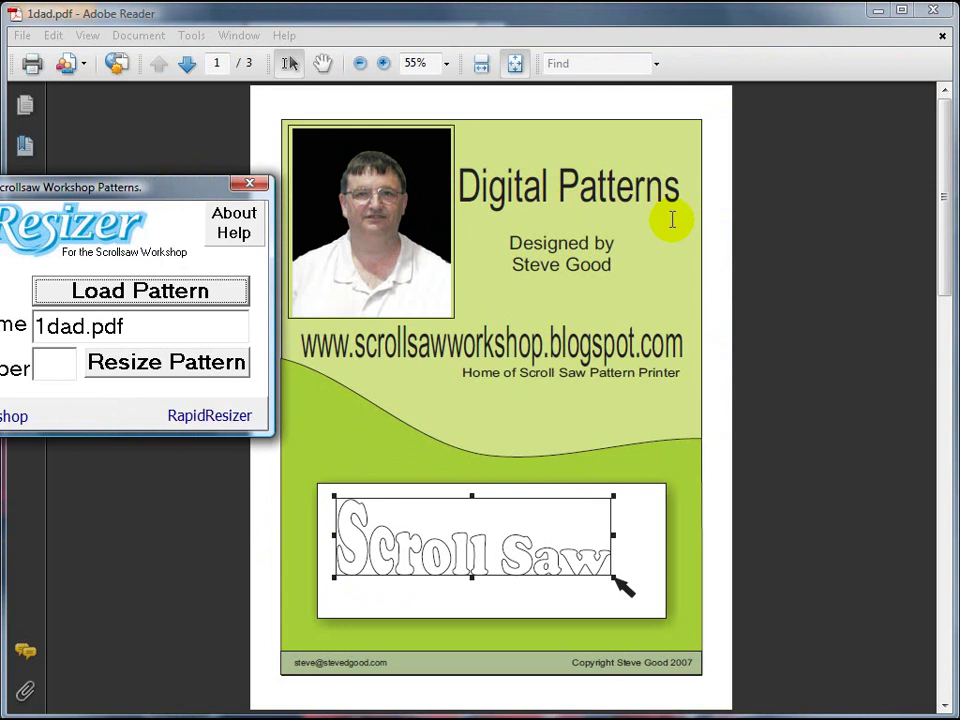
left_click(769, 321)
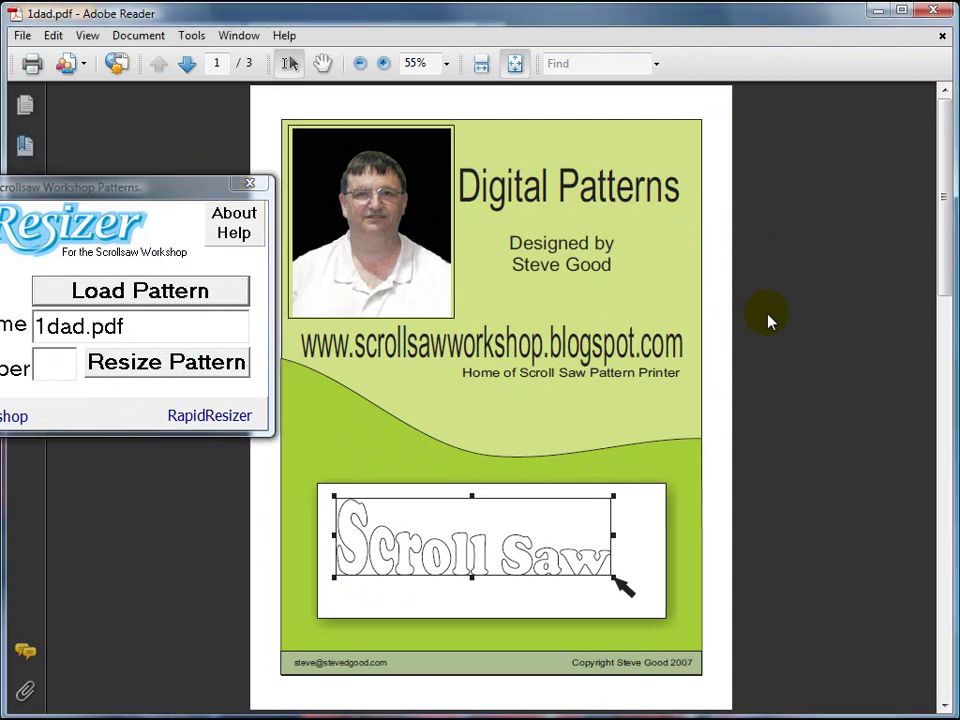
scroll(769, 321, "down", 1)
scroll(769, 321, "down", 1)
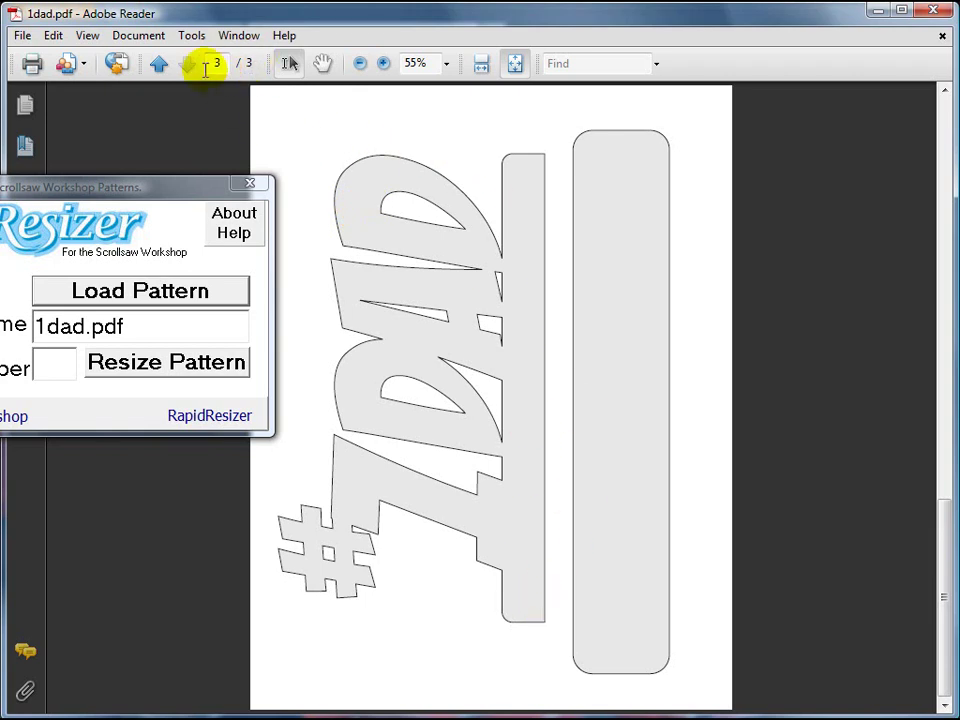
- Set the resizer's page number to 3
left_click_drag(178, 185, 396, 216)
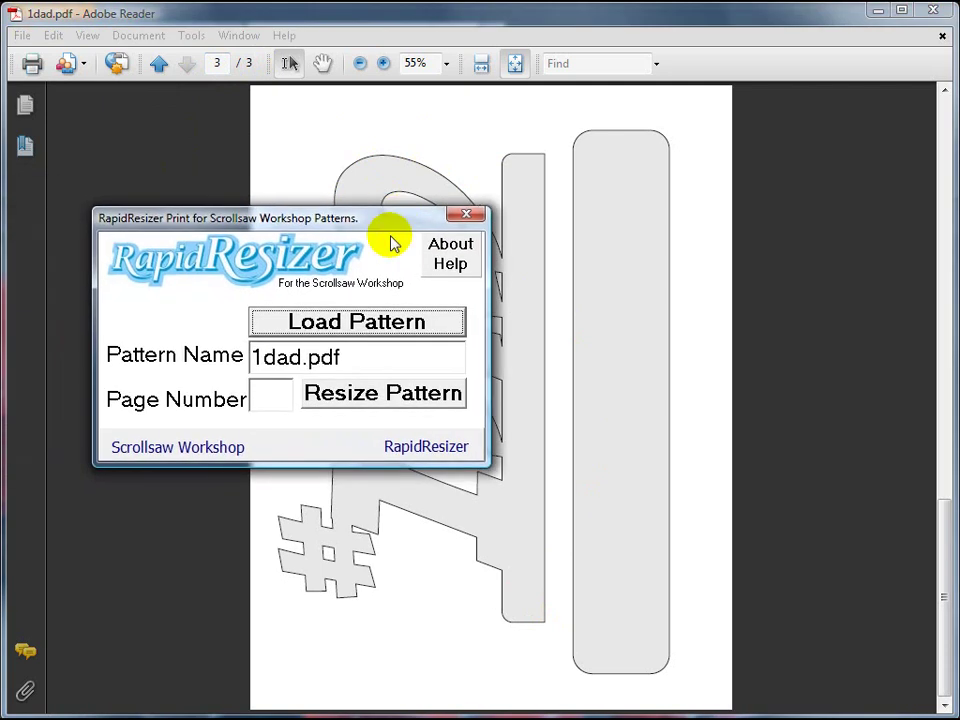
left_click(276, 400)
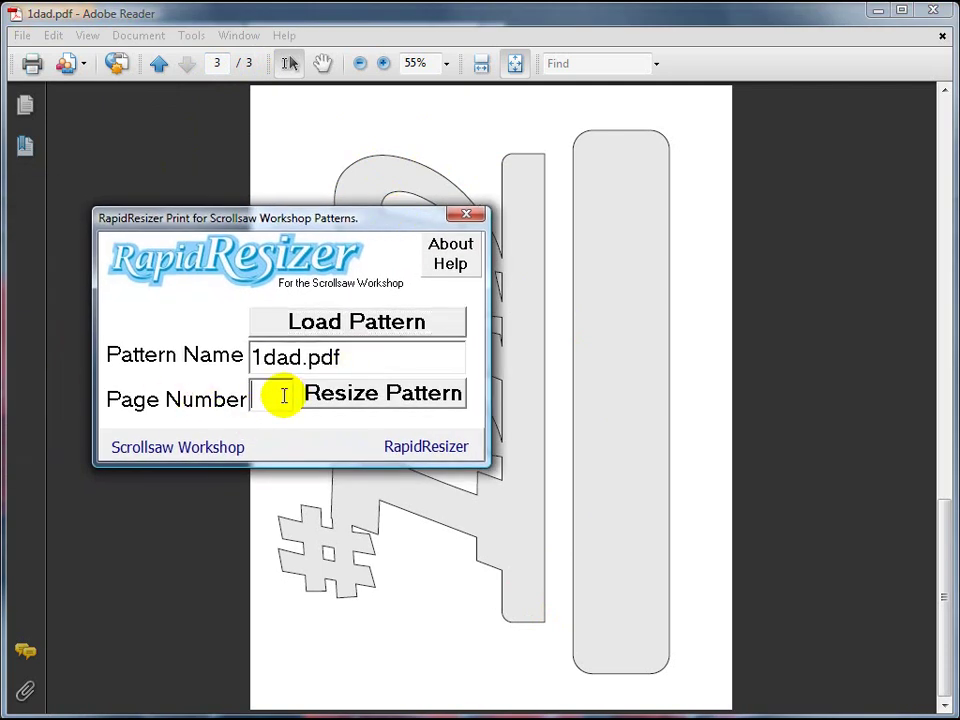
type("3")
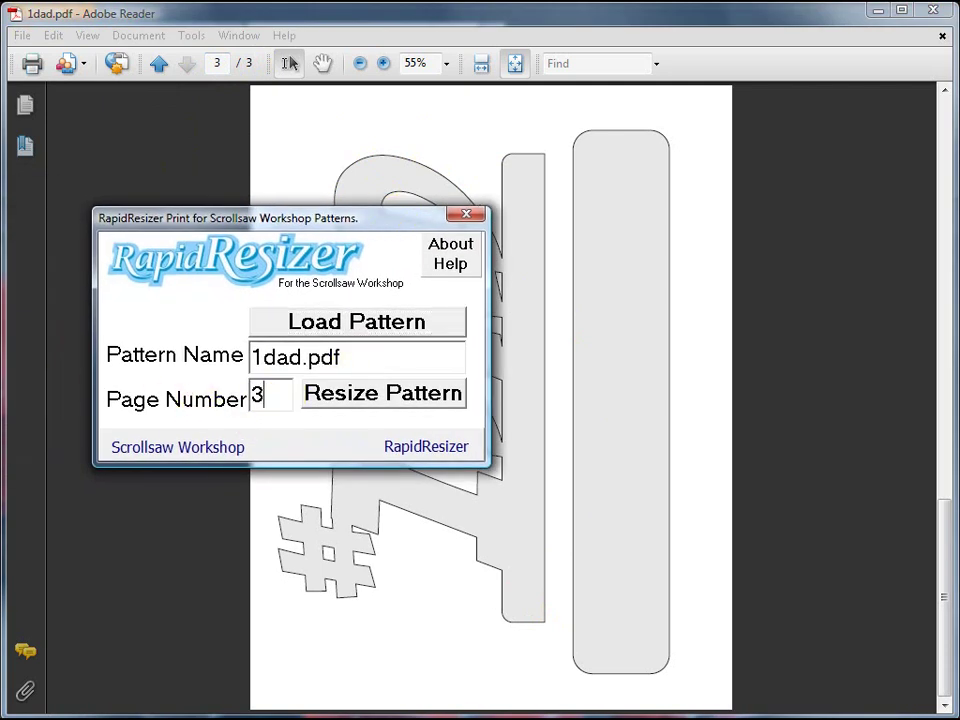
- Send page 3 to Rapid Resizer Online and crop tightly around the #1 DAD design, excluding the tall bar
left_click(345, 398)
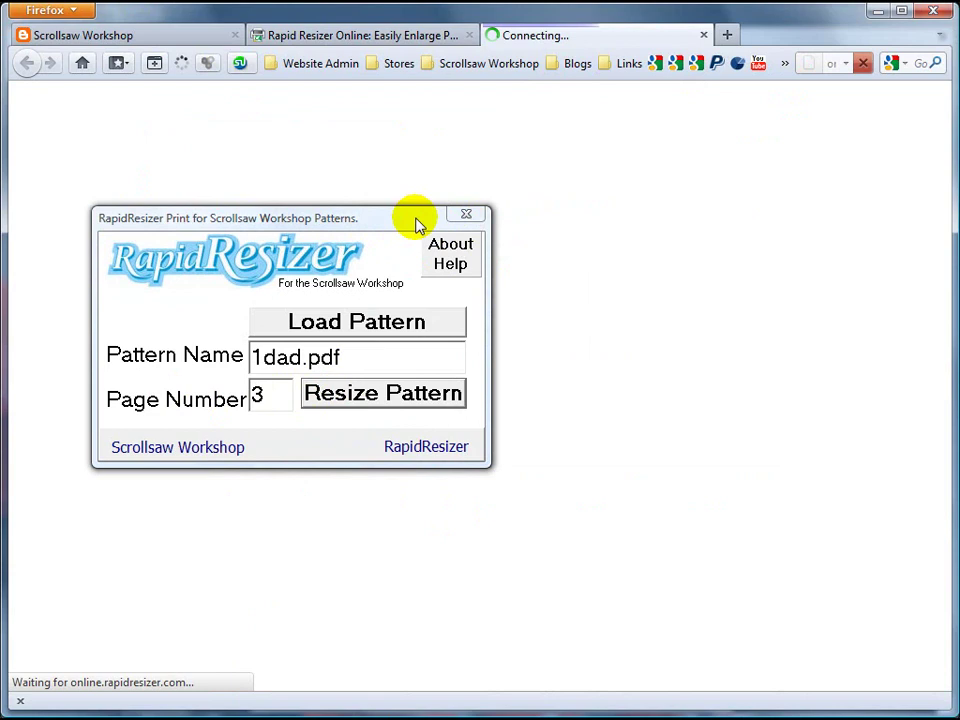
left_click_drag(418, 222, 240, 208)
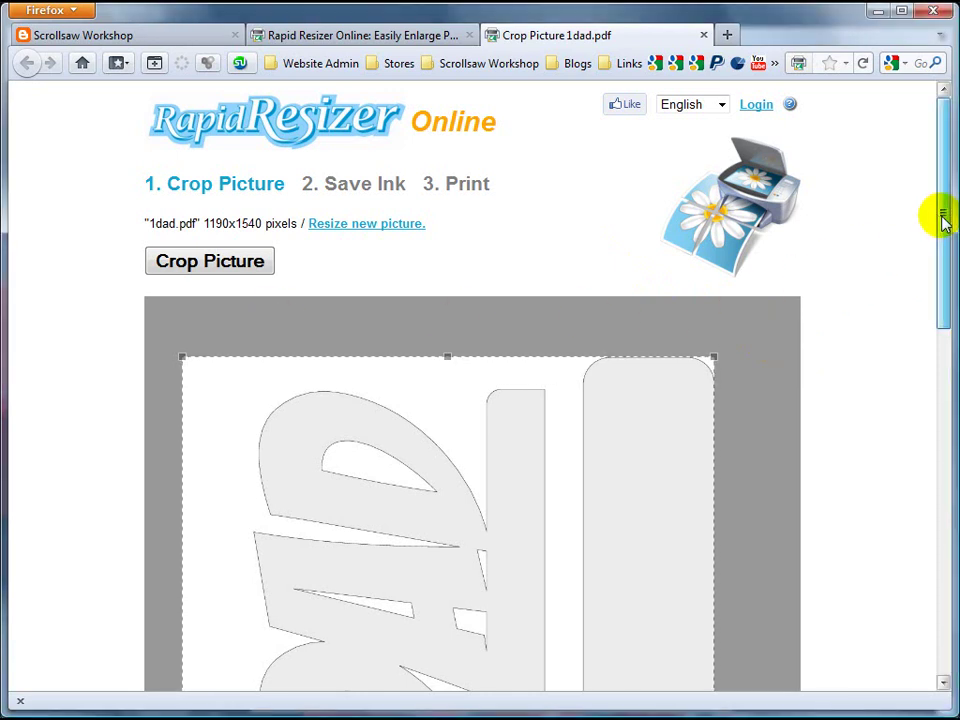
left_click_drag(943, 214, 943, 341)
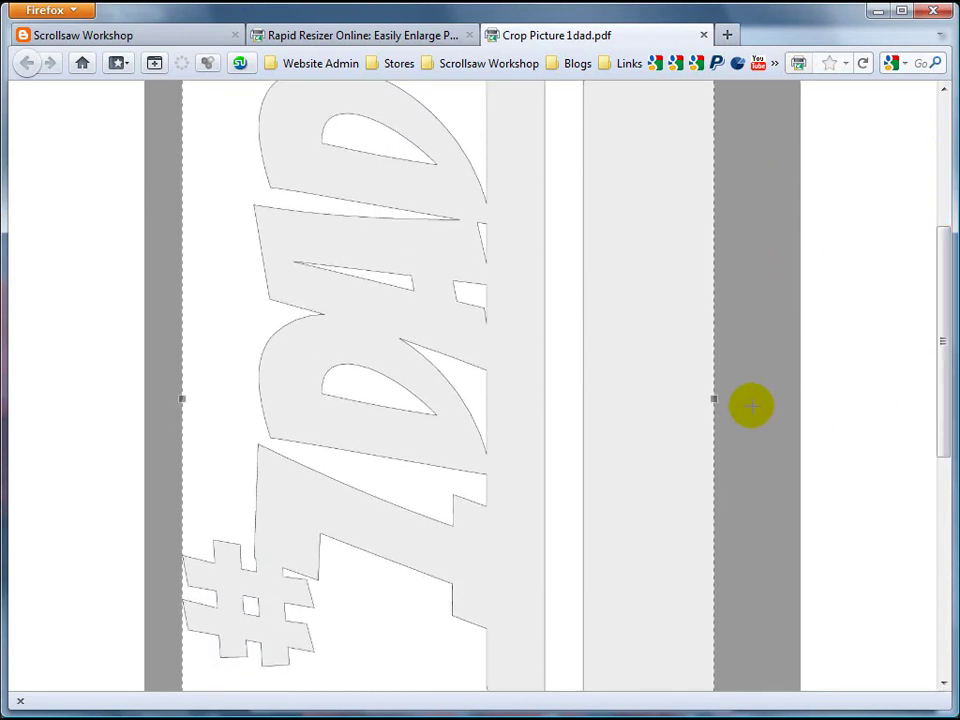
left_click_drag(714, 399, 548, 396)
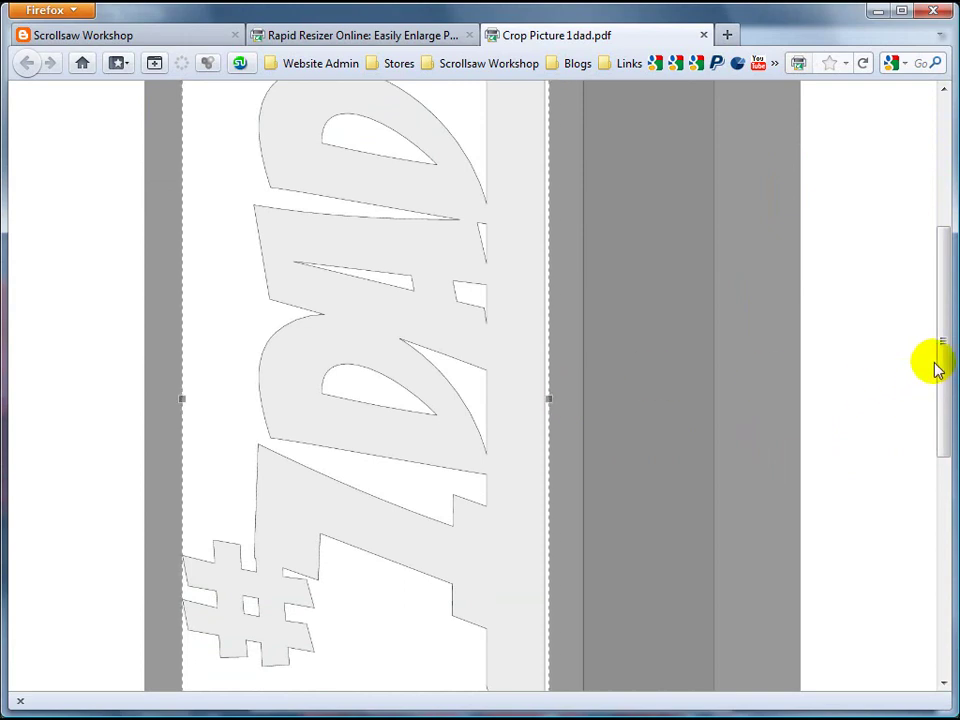
left_click_drag(945, 368, 943, 264)
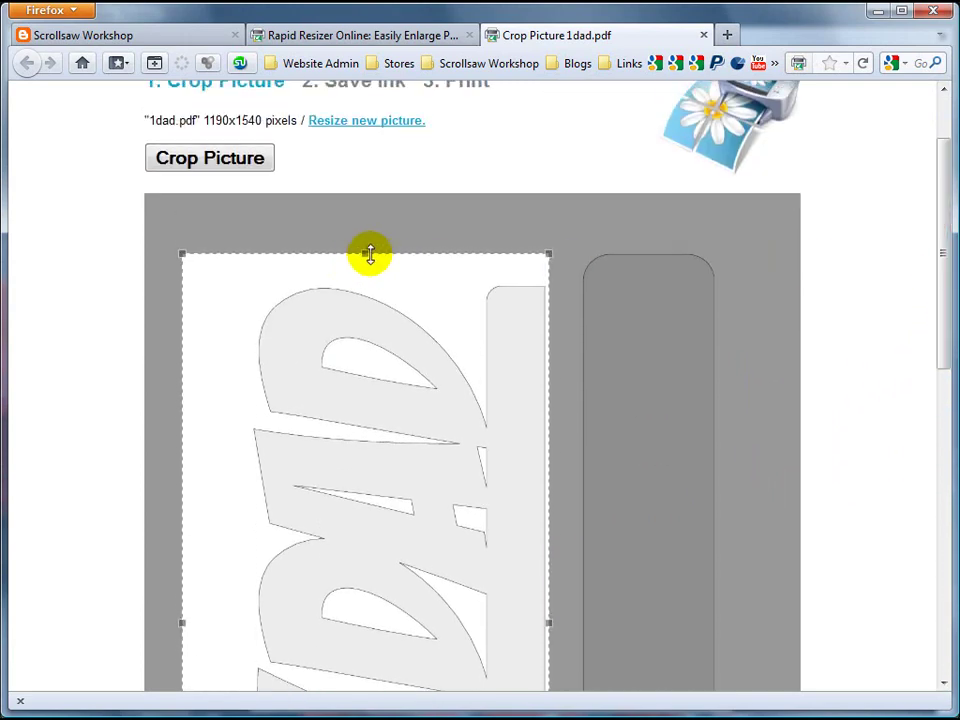
left_click_drag(362, 252, 366, 272)
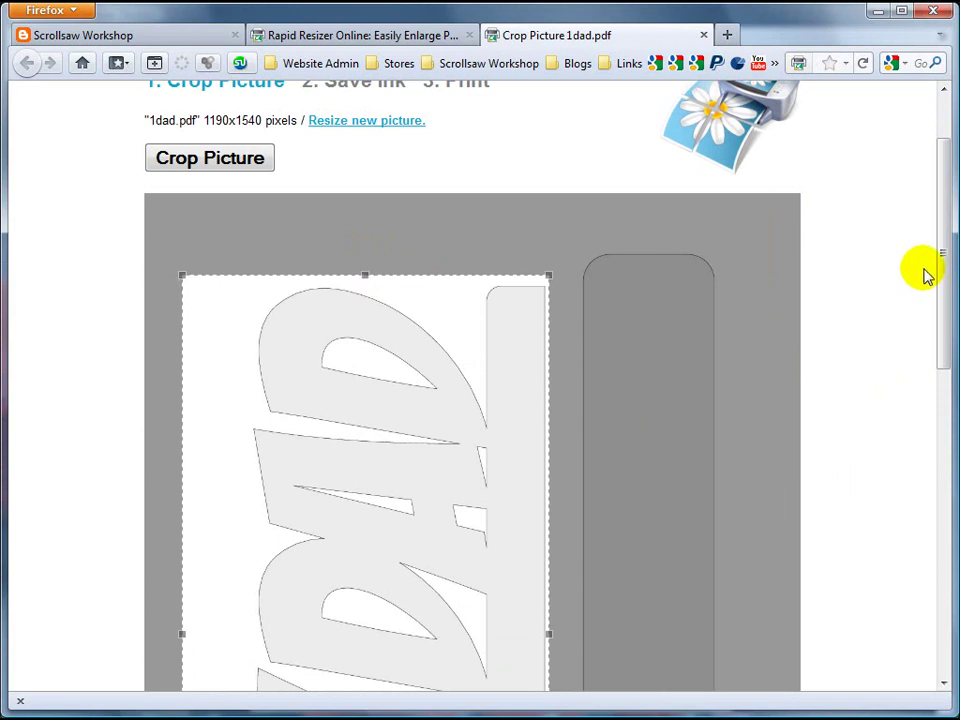
left_click_drag(945, 257, 945, 407)
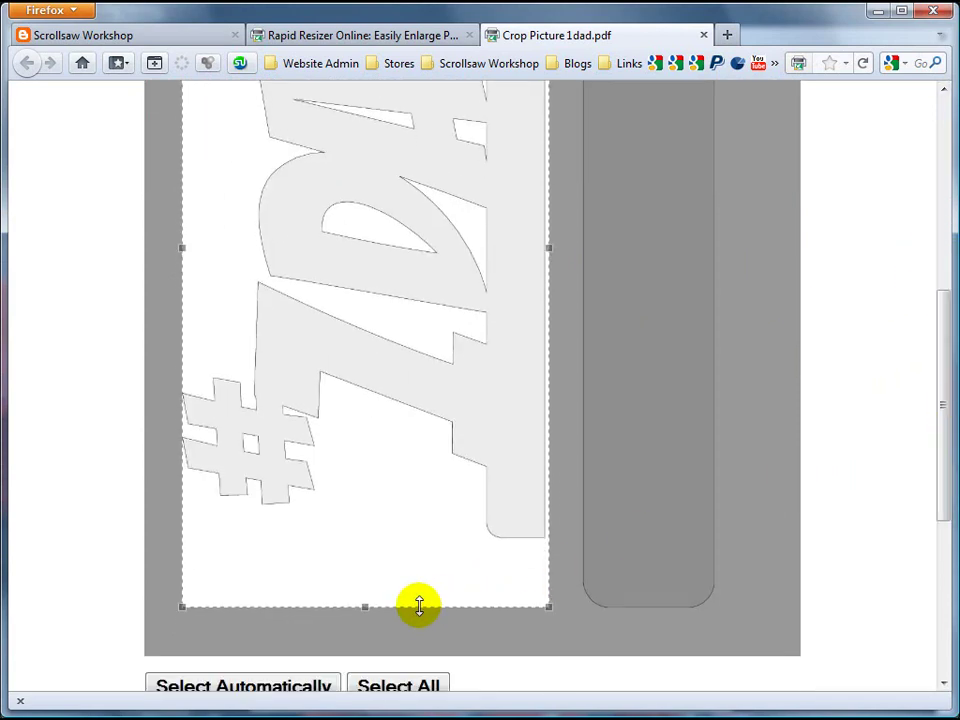
left_click_drag(366, 607, 376, 546)
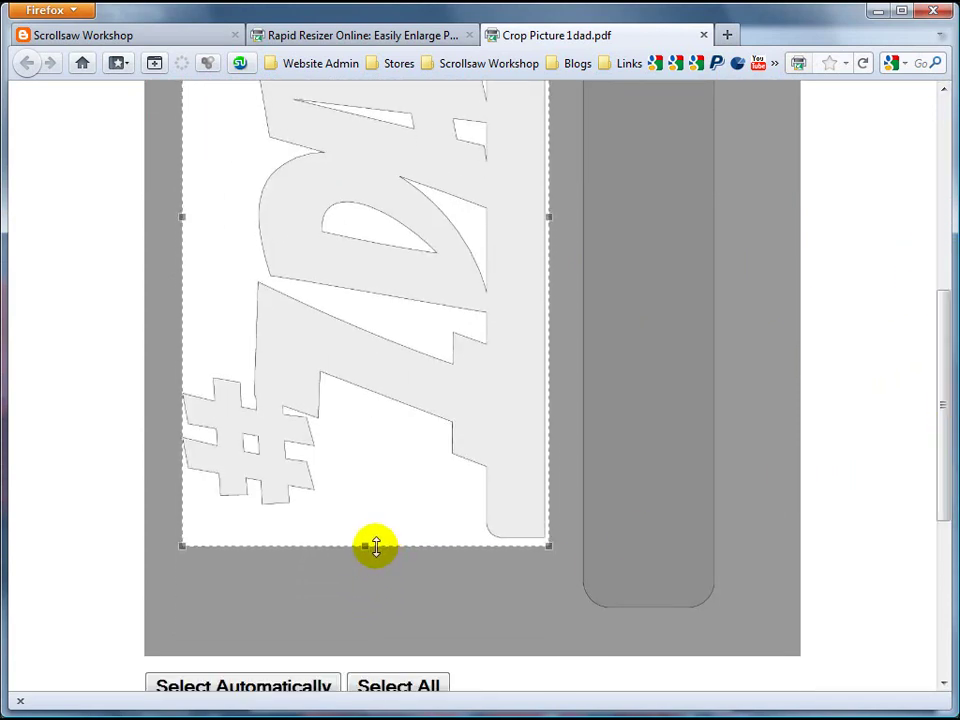
left_click_drag(939, 392, 940, 235)
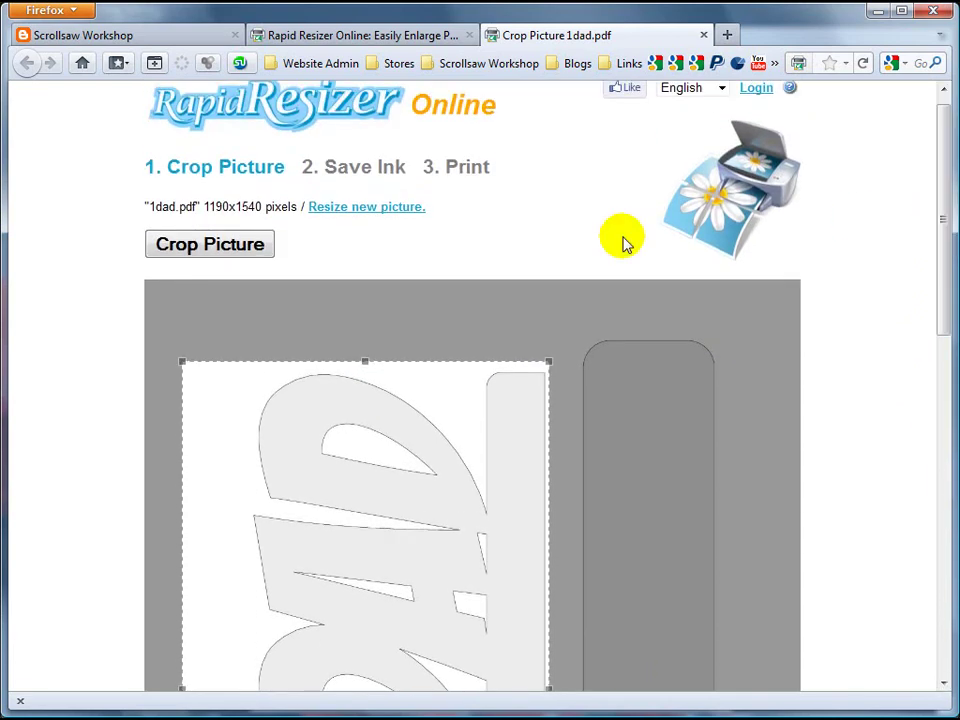
- Apply the crop, leaving the #1 DAD pattern at 667x1194 pixels
left_click(220, 246)
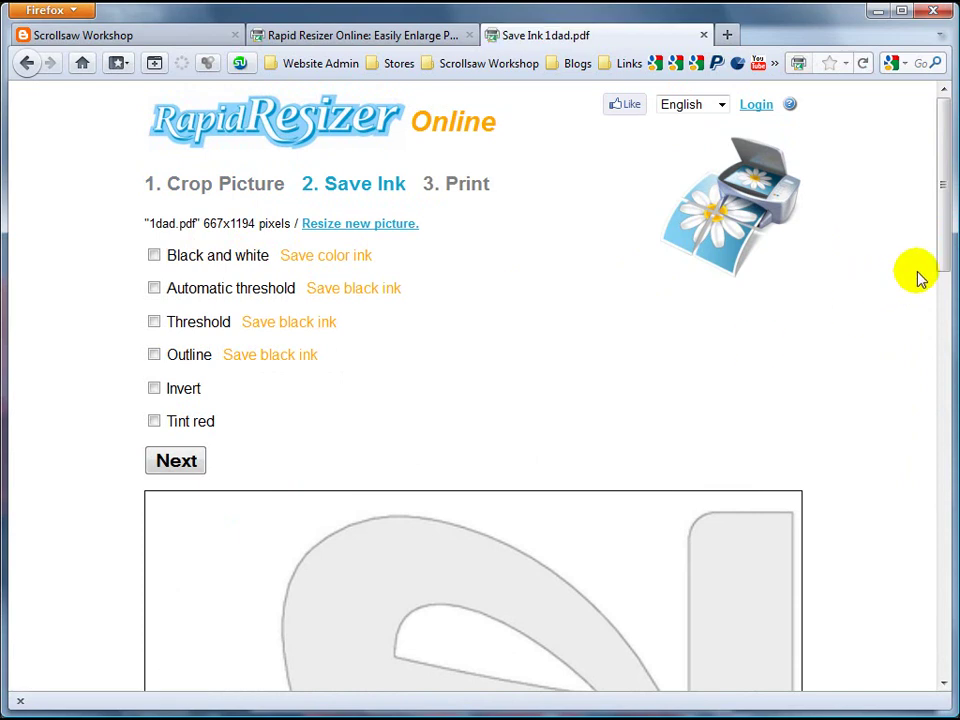
mouse_move(943, 208)
left_mouse_down()
mouse_move(942, 496)
mouse_move(942, 197)
left_mouse_up()
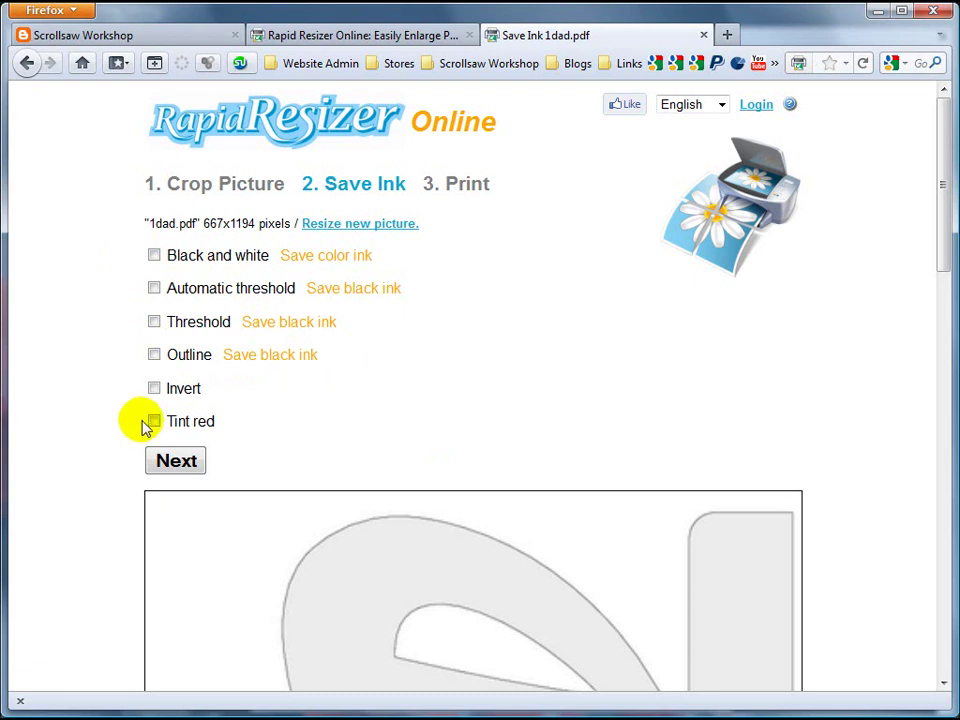
left_click_drag(947, 183, 945, 235)
- Preview the pattern with Tint red on, then switch Tint red back off
left_click(154, 254)
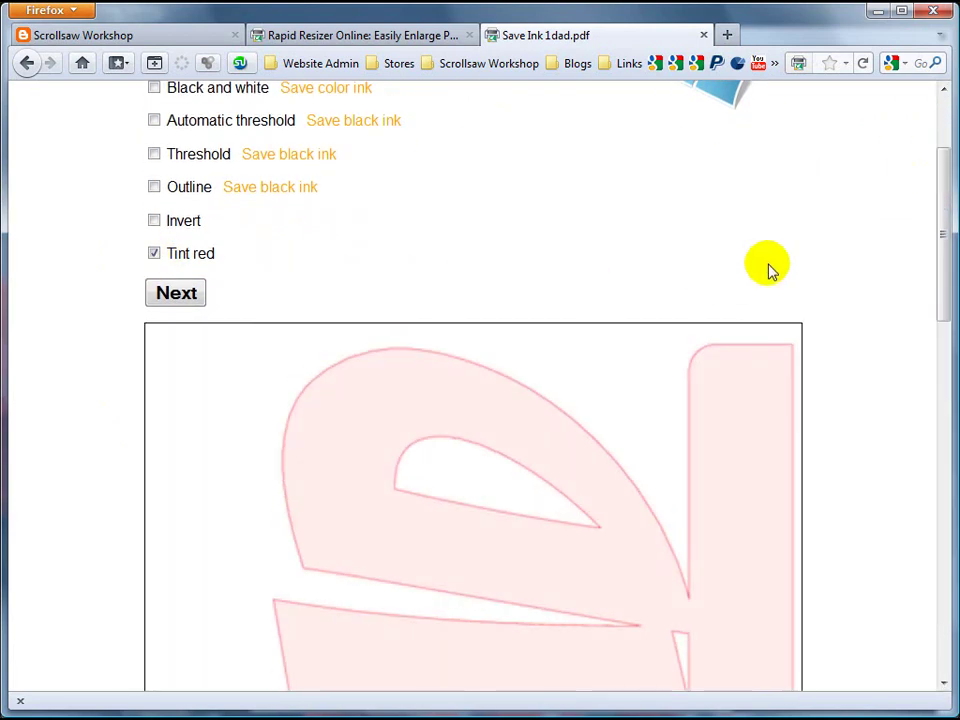
left_click_drag(943, 230, 944, 280)
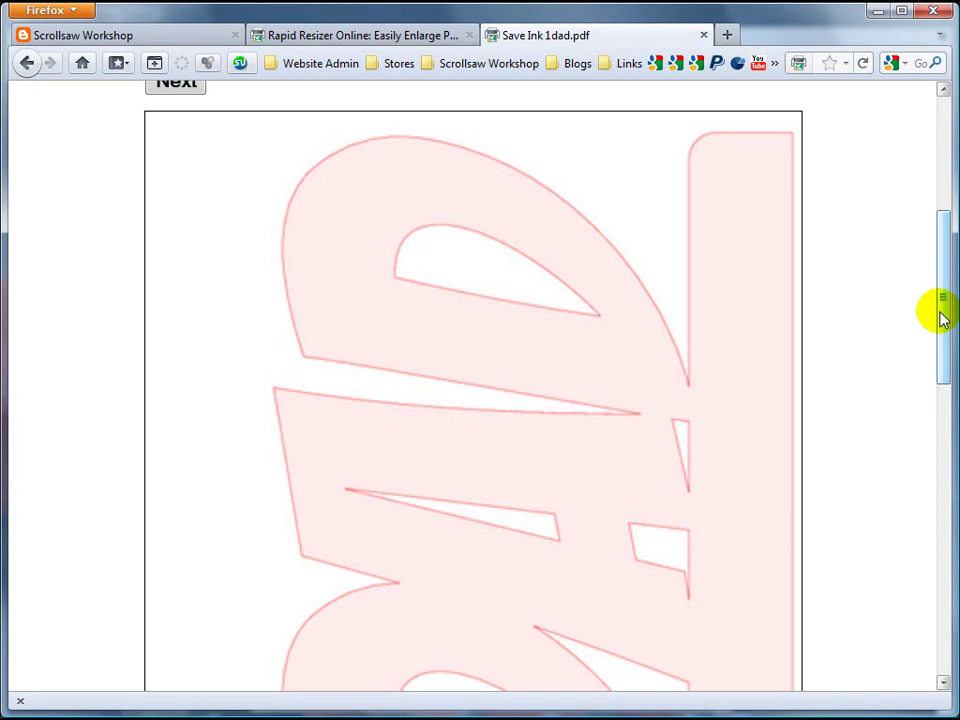
left_click_drag(940, 318, 939, 294)
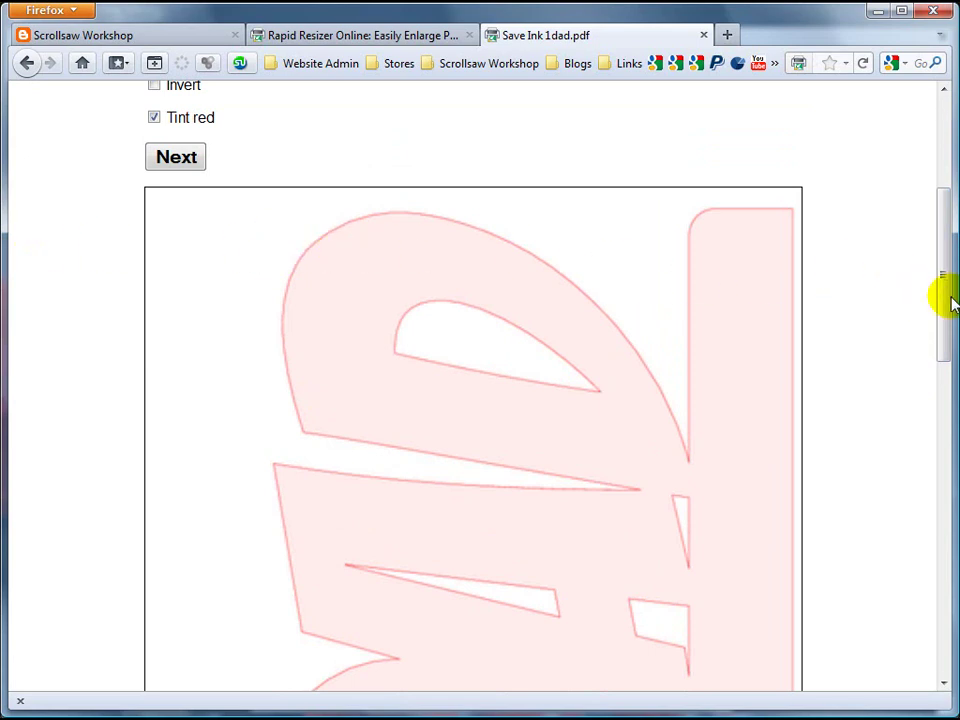
scroll(942, 304, "up", 4)
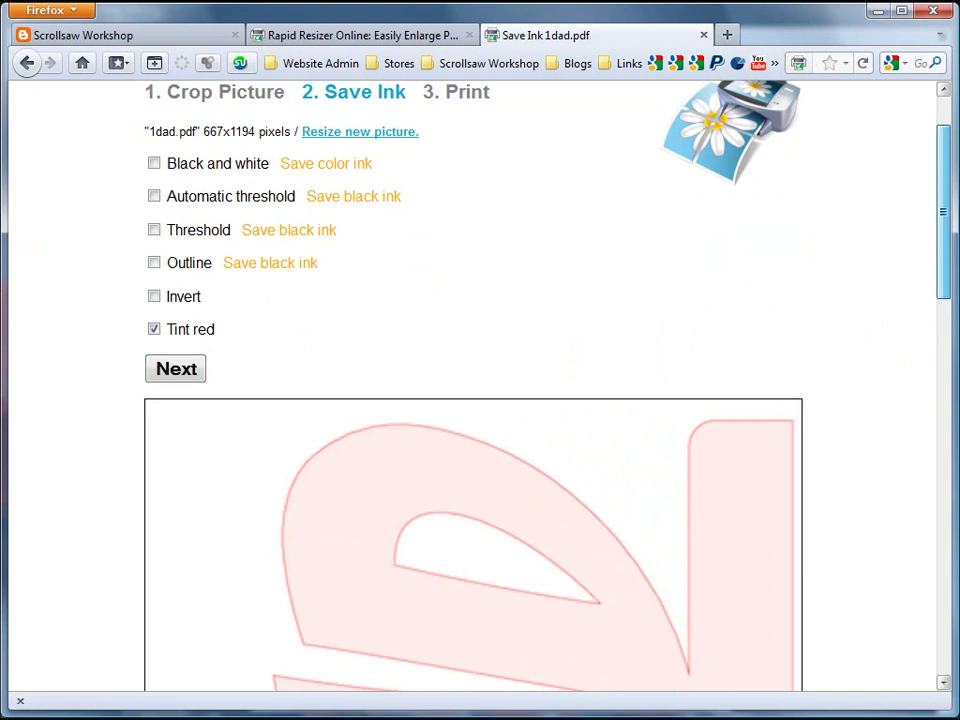
left_click(154, 335)
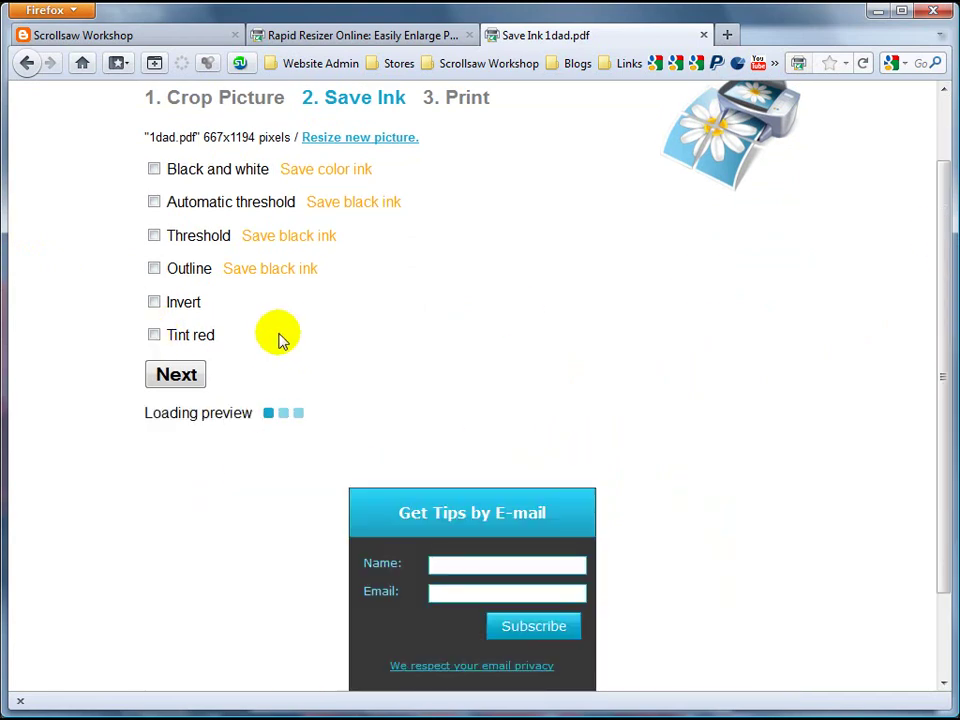
- Set the print width to 8 inches (14.32 tall) and turn off page-edge marks
left_click(189, 379)
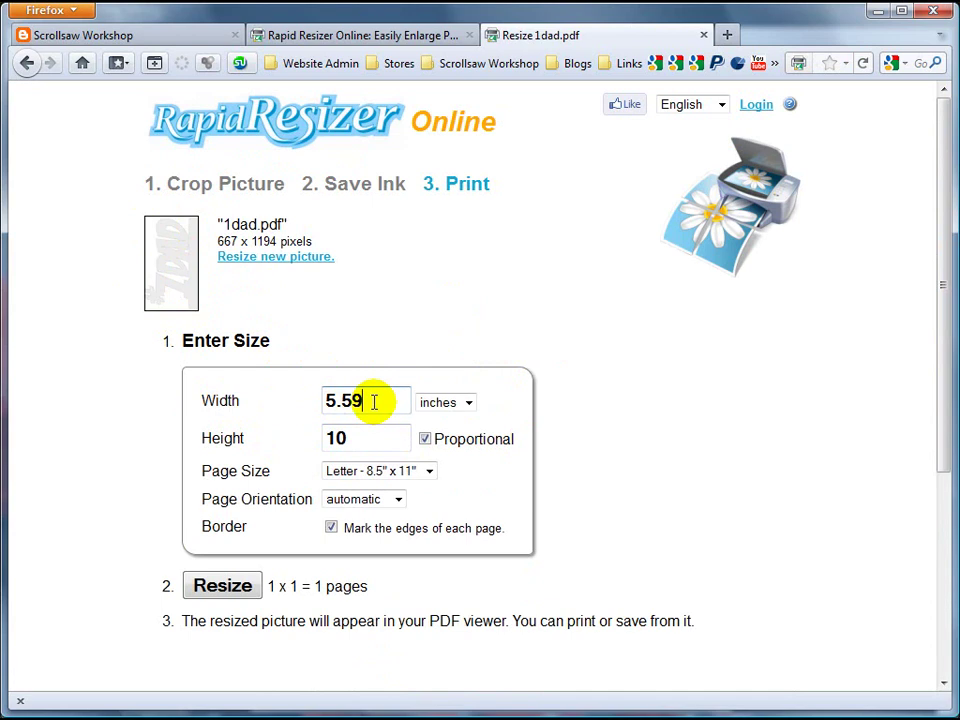
left_click_drag(373, 401, 313, 401)
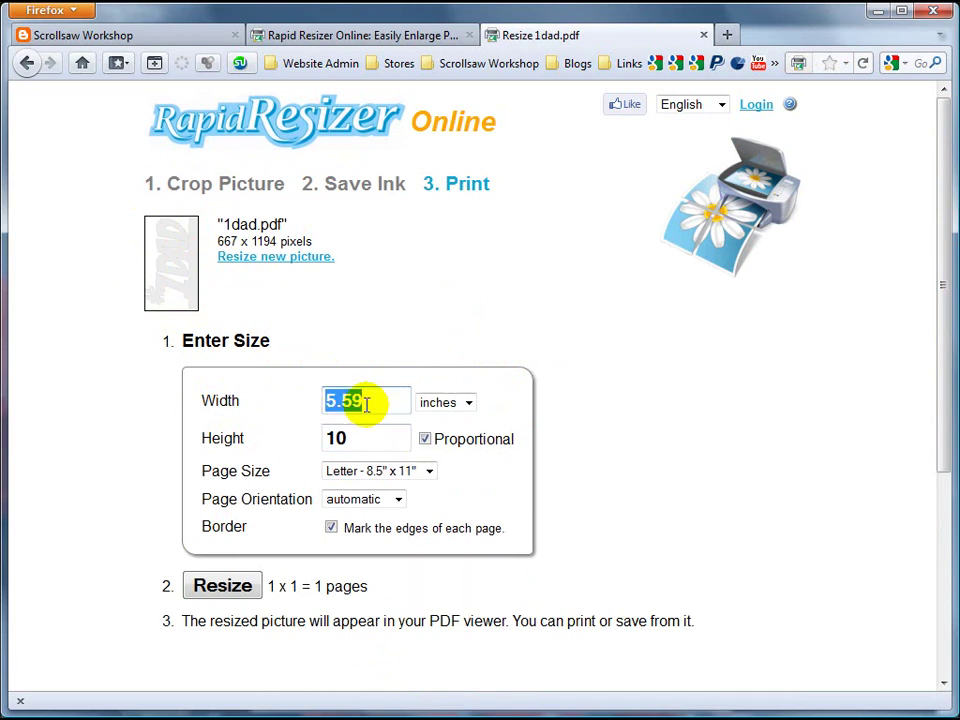
type("8")
left_click(604, 388)
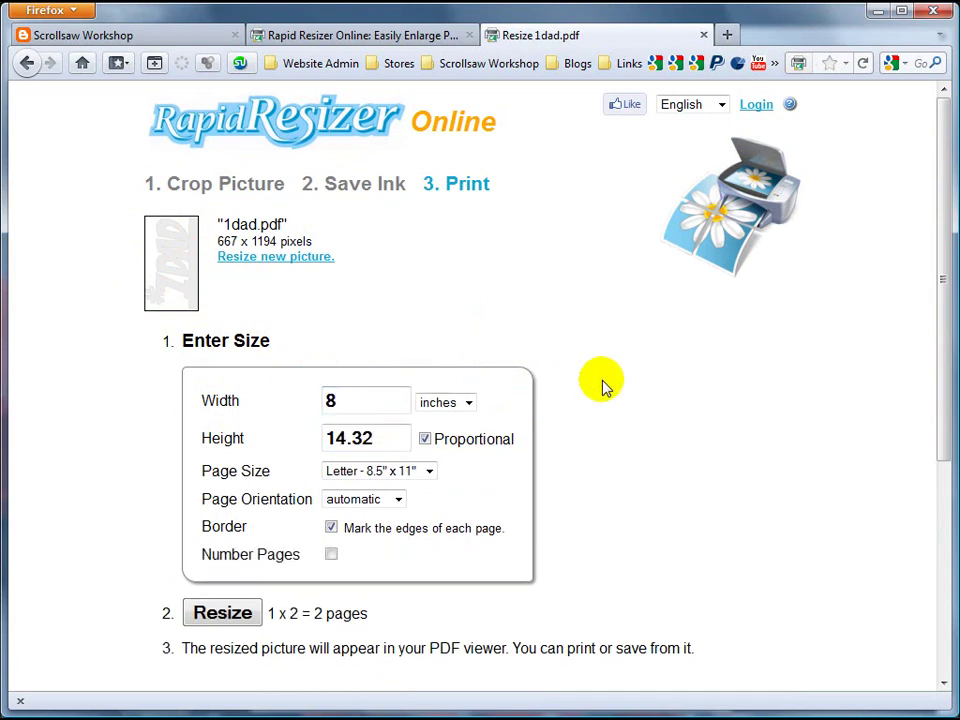
left_click(331, 528)
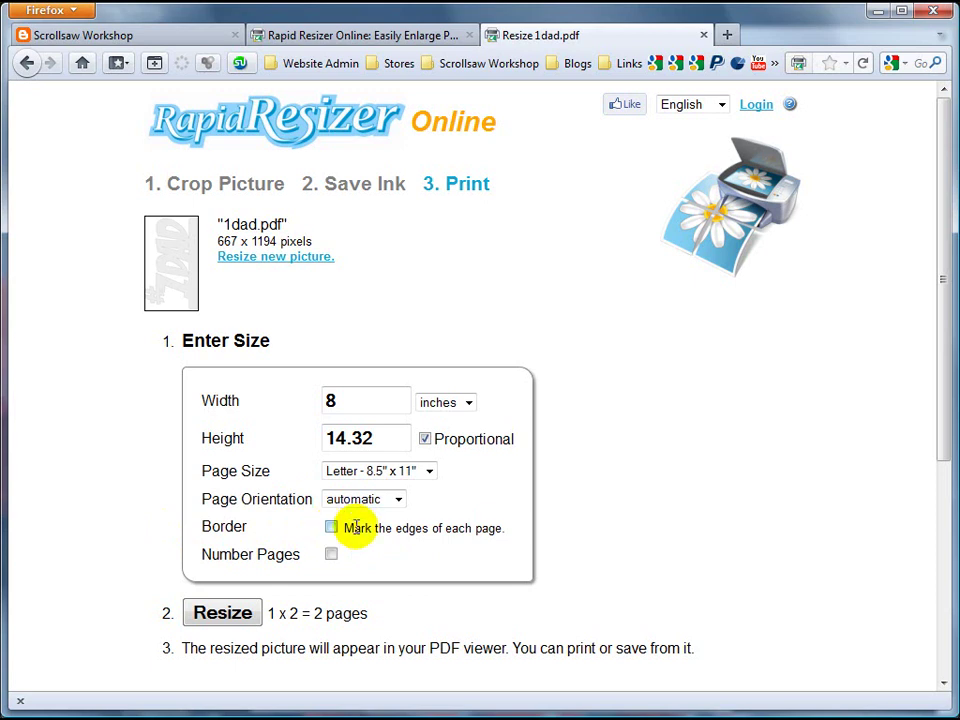
scroll(570, 510, "down", 2)
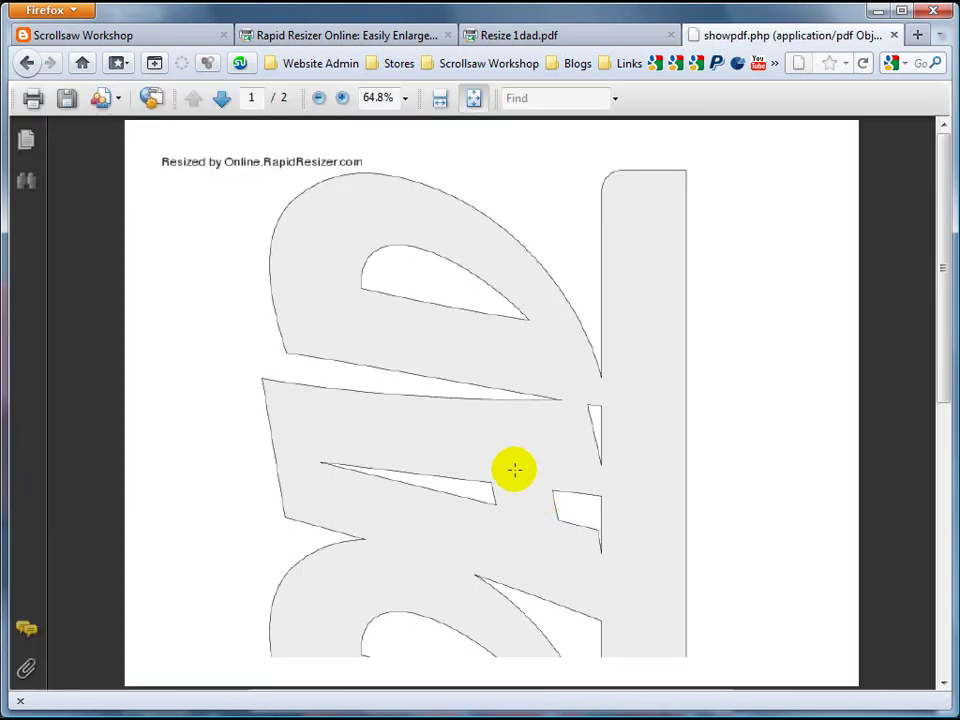
- Zoom the resized PDF to 50% and scroll through page 2 and back to page 1
left_click(342, 98)
left_click(318, 99)
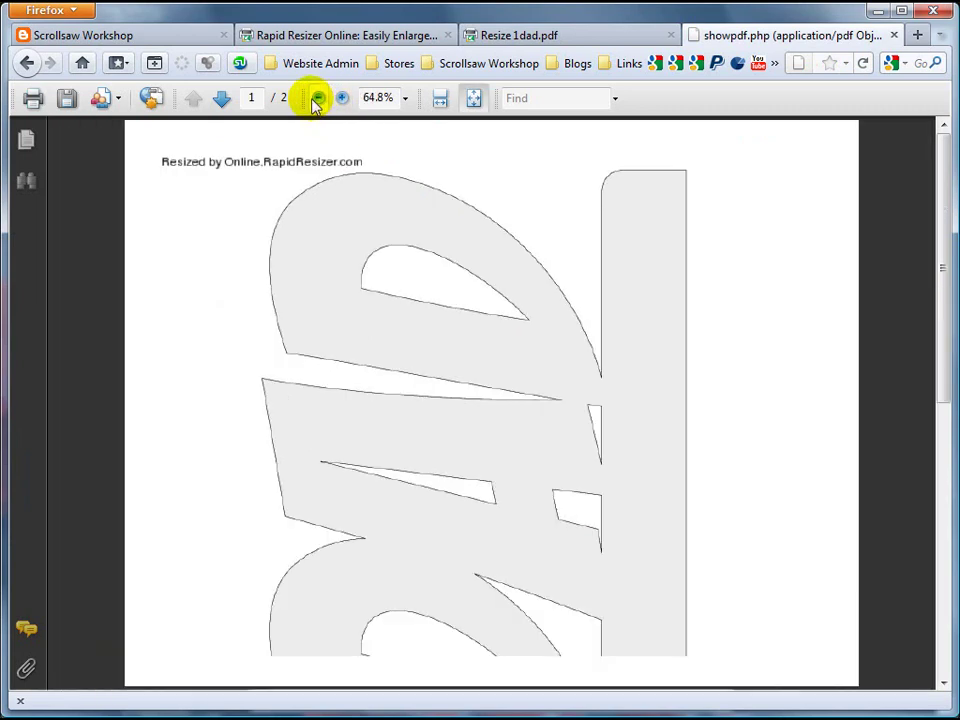
left_click(317, 100)
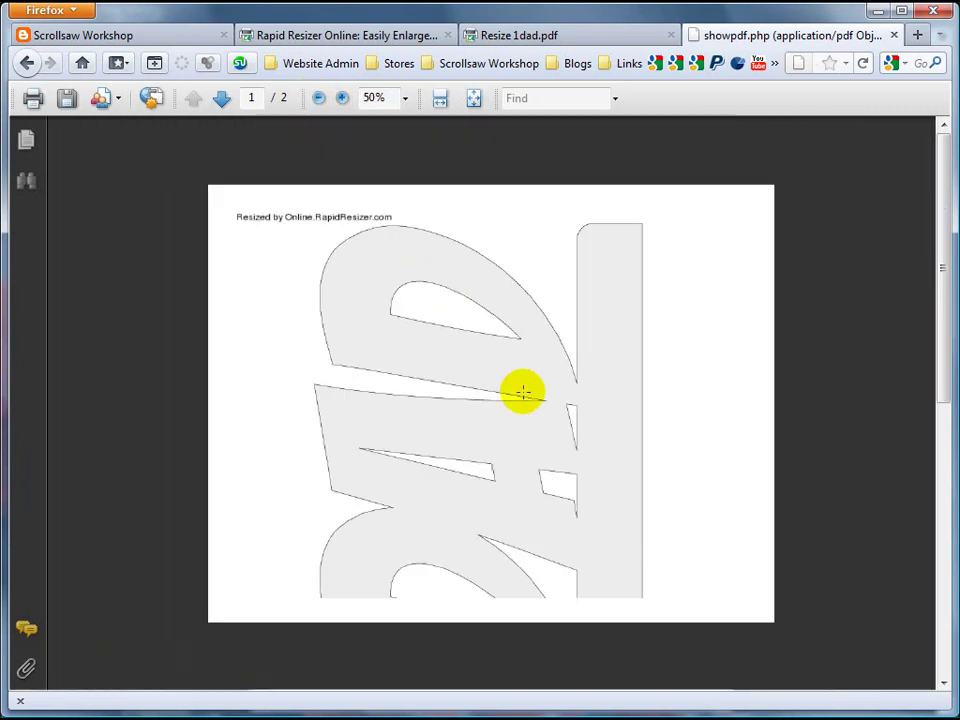
scroll(523, 392, "down", 5)
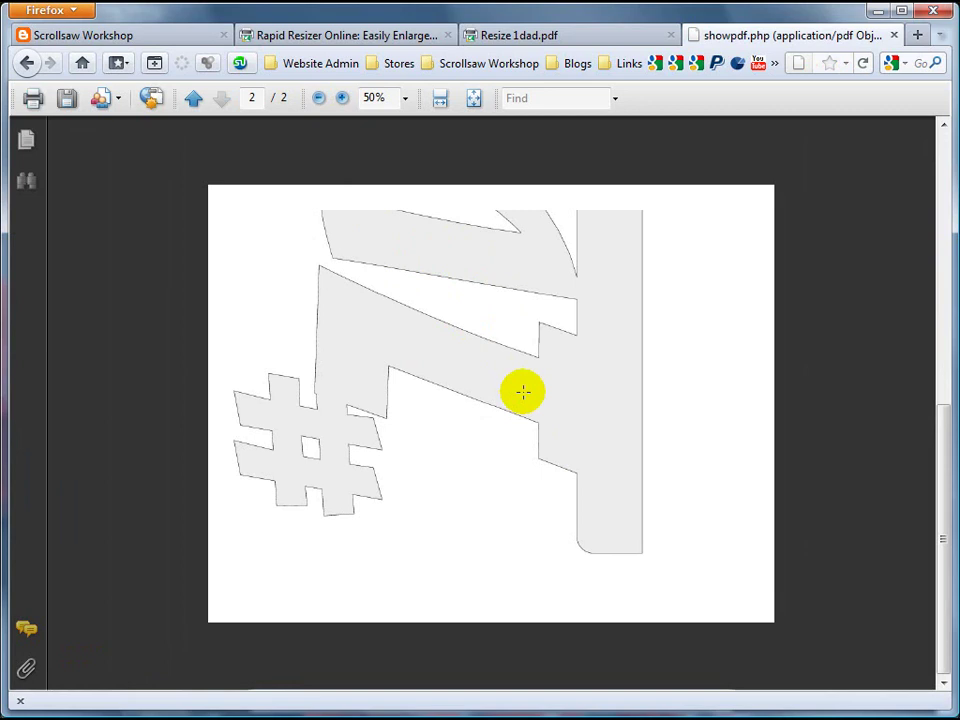
scroll(523, 392, "up", 5)
scroll(465, 349, "down", 5)
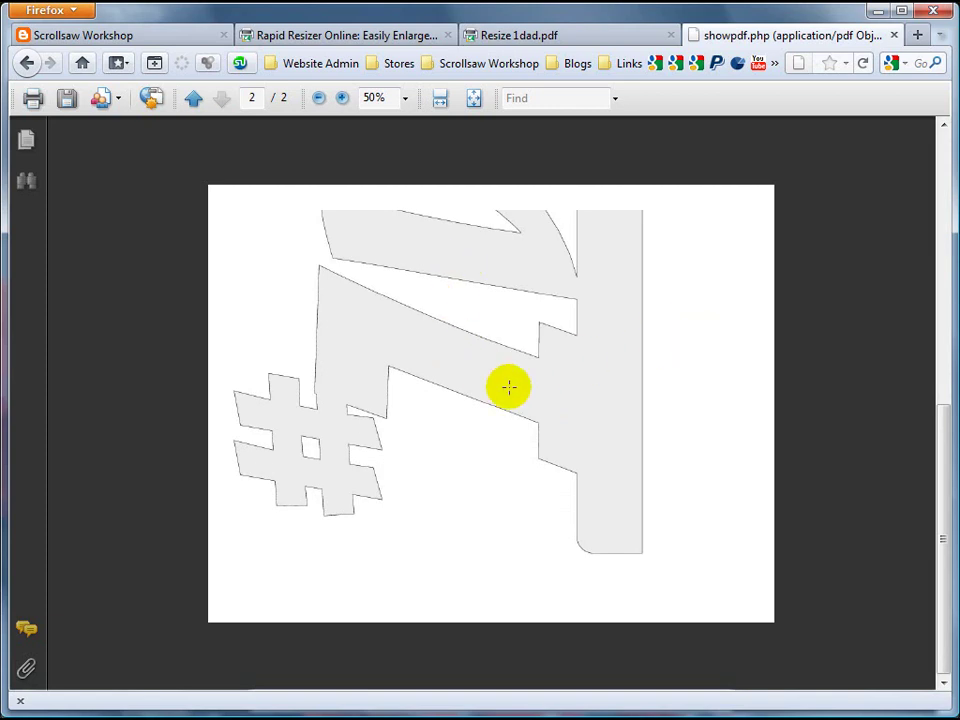
scroll(509, 387, "up", 5)
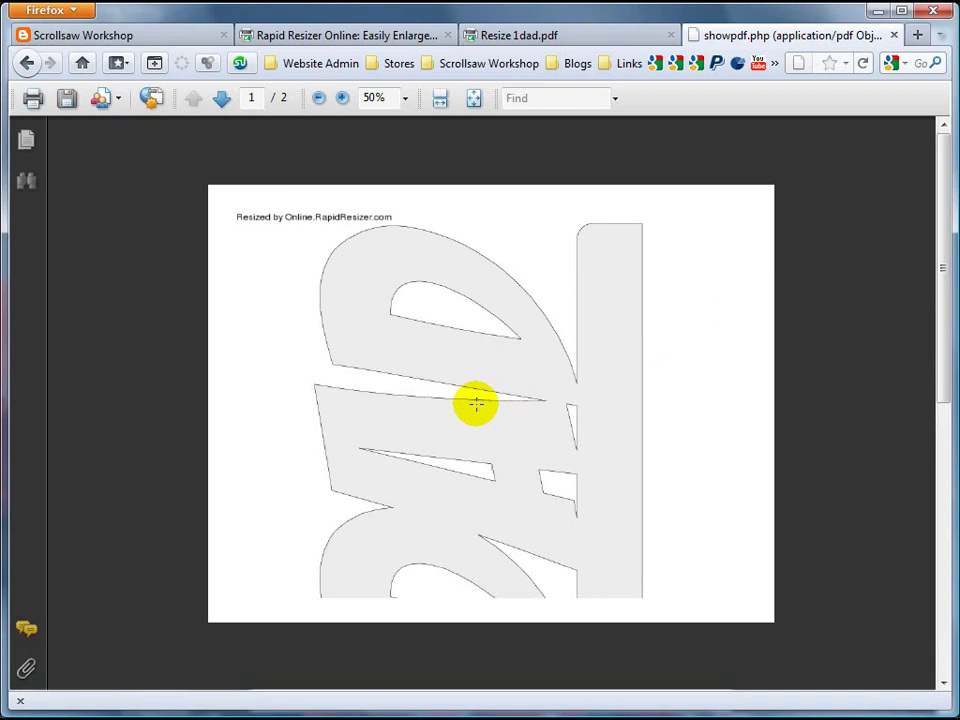
- Relaunch the RapidResizer Print helper and open the RapidResizer home page in a new tab
left_click(8, 383)
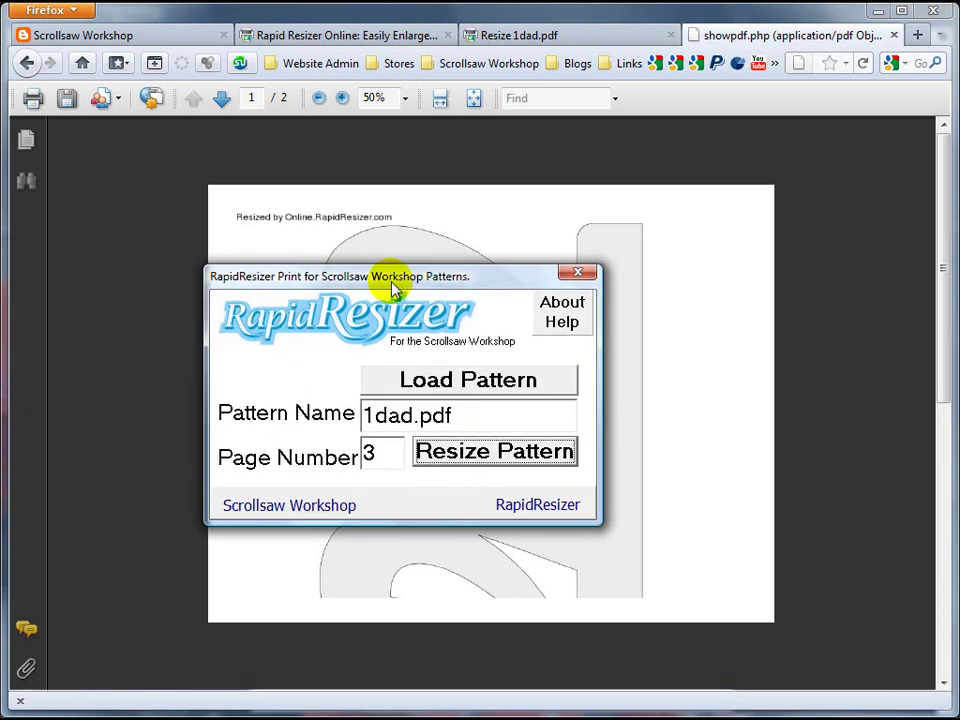
left_click_drag(407, 281, 546, 257)
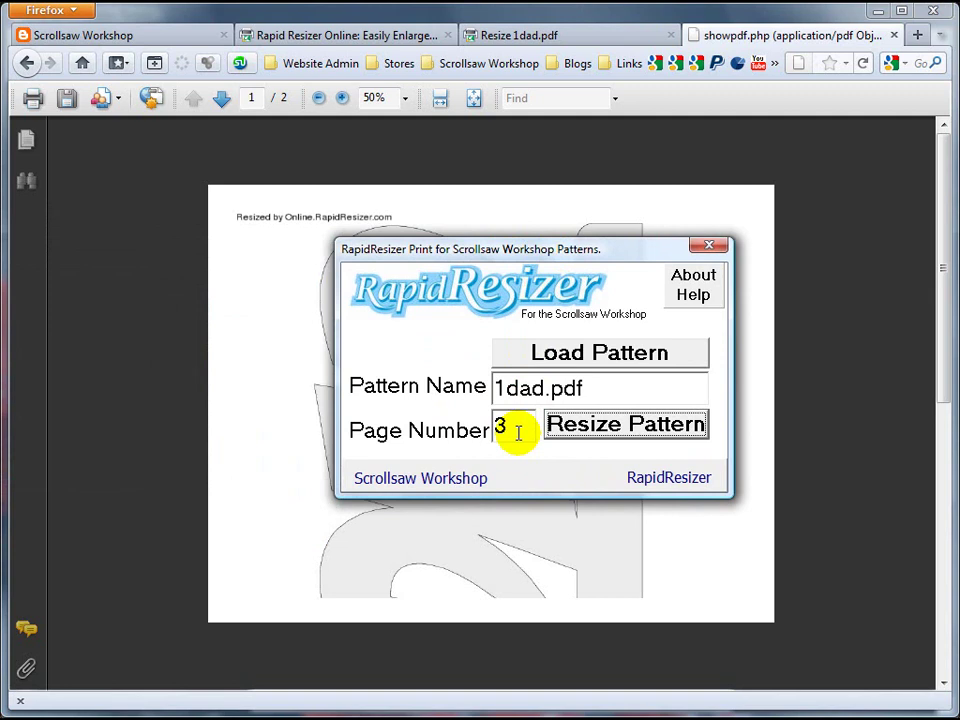
left_click(639, 484)
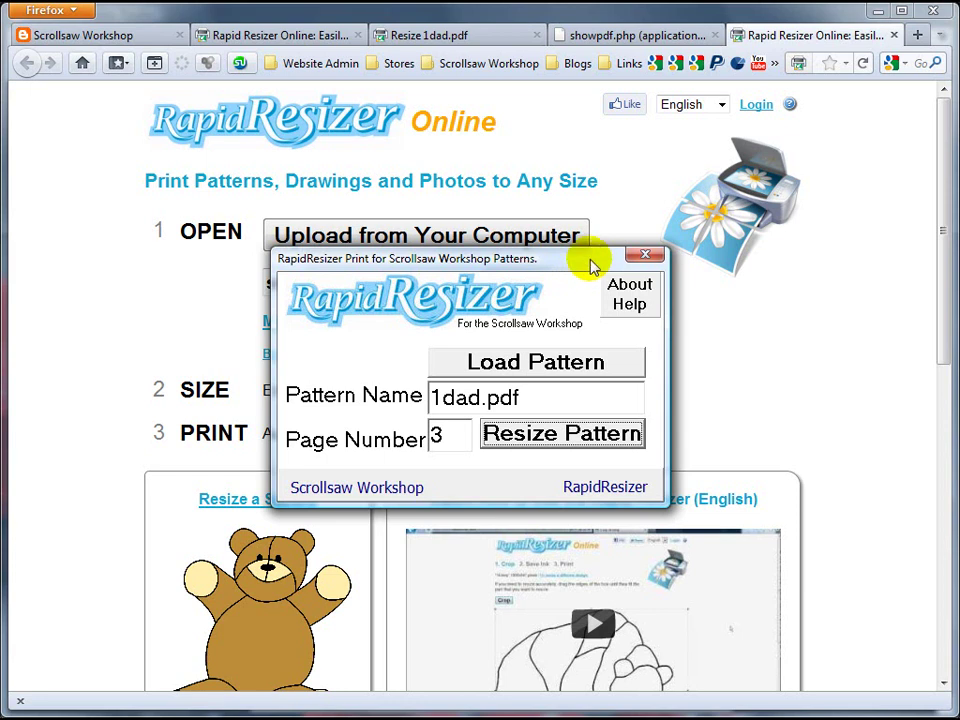
- Drag the RapidResizer Print window down-right to uncover the Open, Size and Print steps
left_click_drag(589, 262, 459, 208)
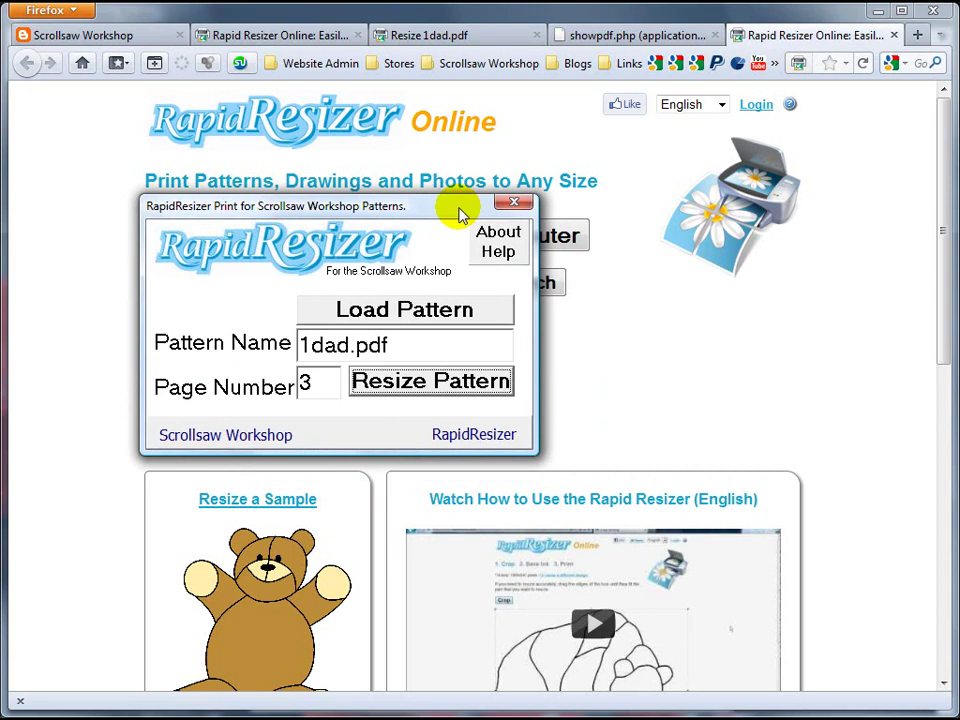
left_click_drag(460, 215, 585, 320)
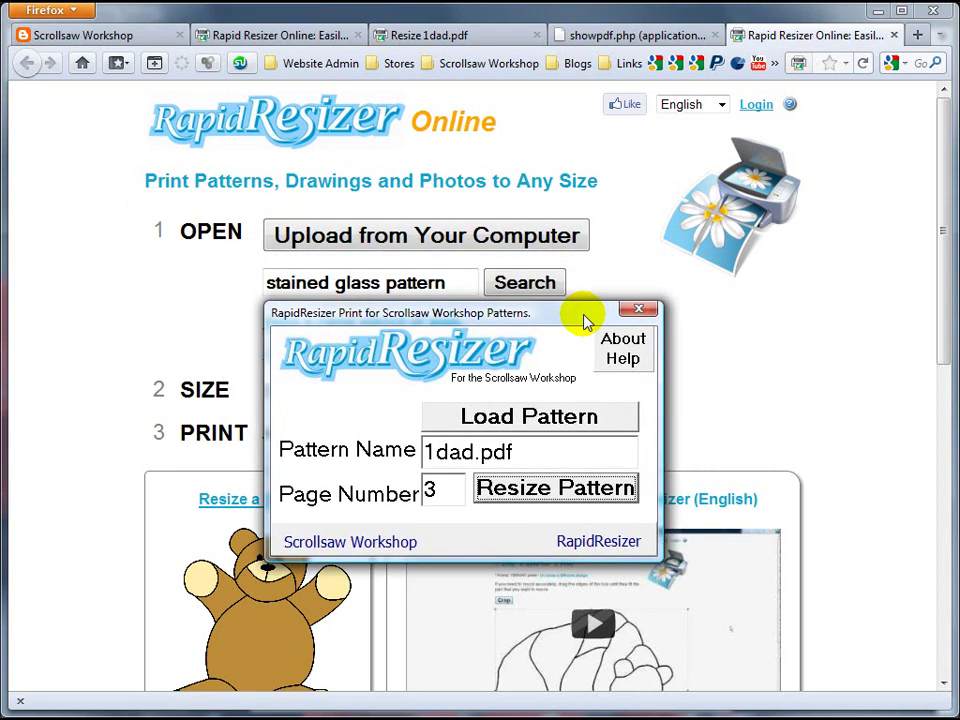